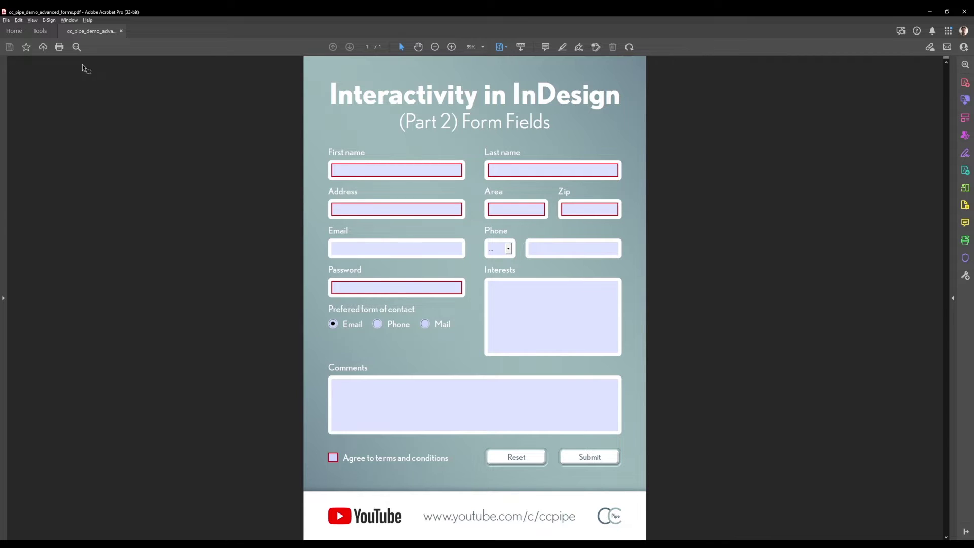
Add the Prepare Form tool from Tools and open it on the form PDF.
click(41, 32)
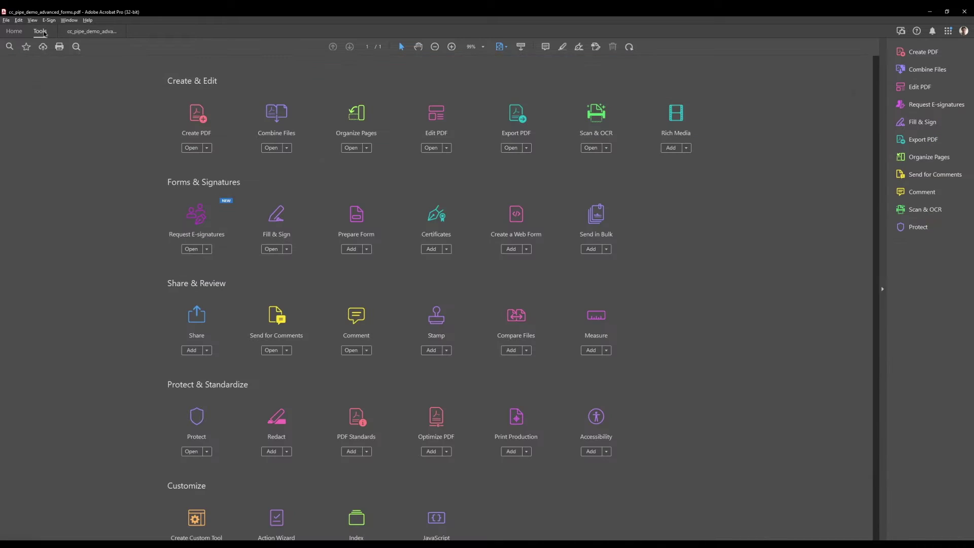
click(351, 248)
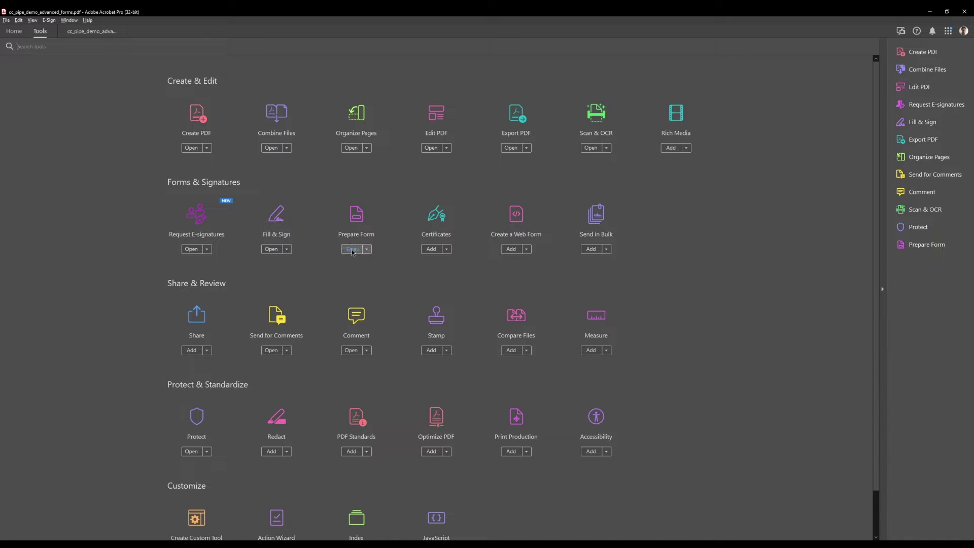
click(936, 251)
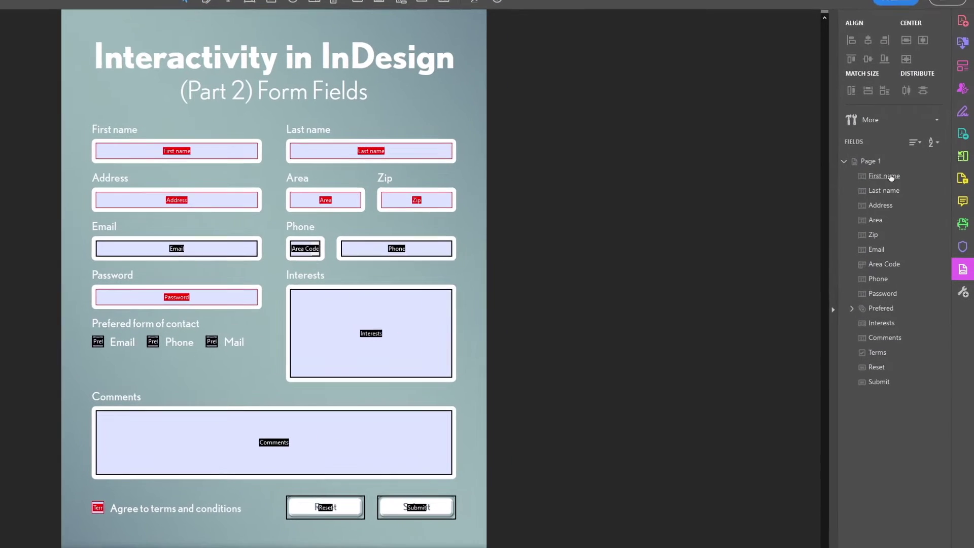
Show tab numbers on the fields and reorder the list so First name precedes Last name.
drag(894, 191, 876, 168)
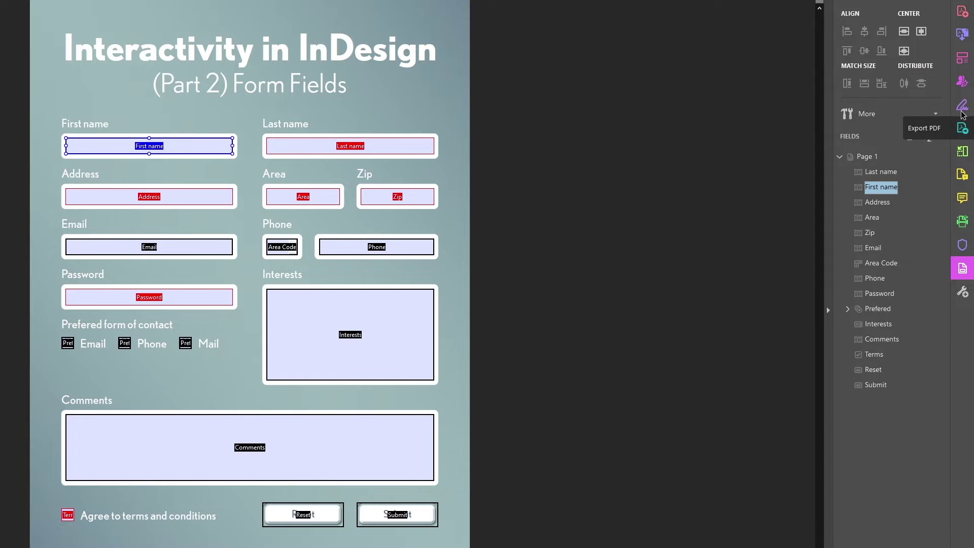
click(935, 113)
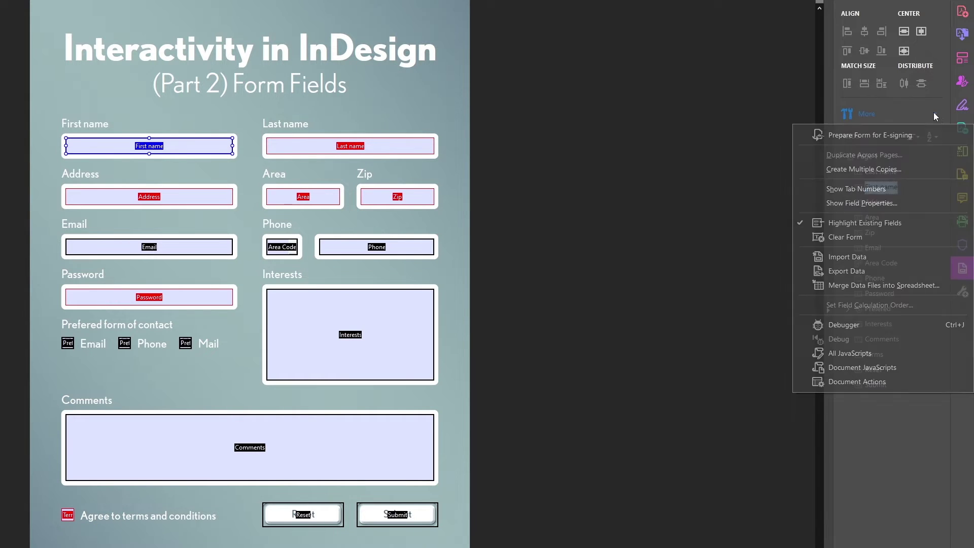
click(876, 188)
click(425, 292)
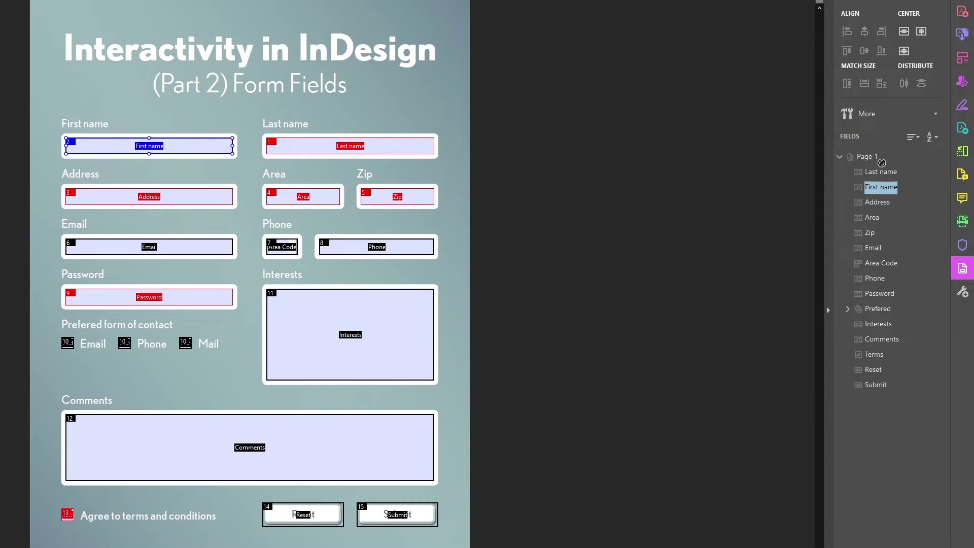
drag(883, 172, 877, 197)
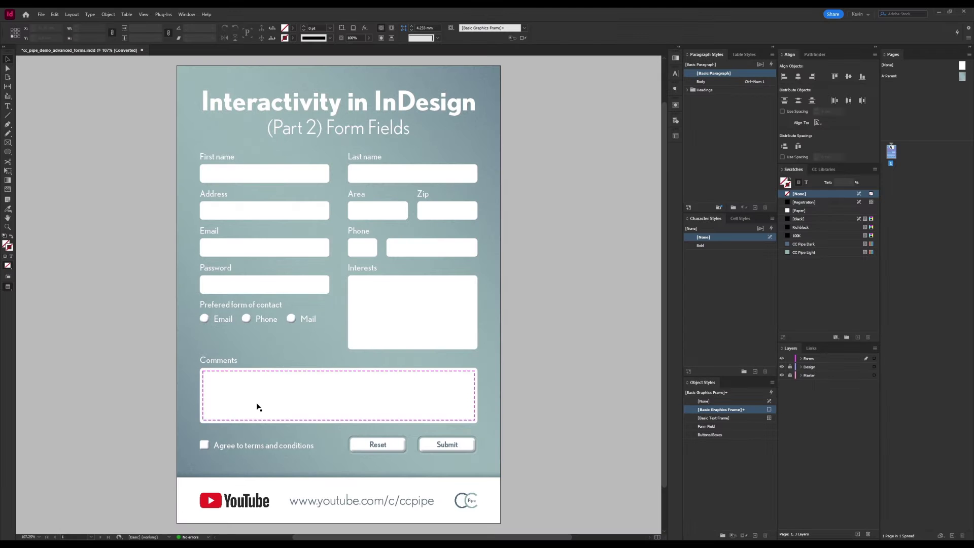
In InDesign's Set Tab Order dialog, move Address down so it follows Area.
click(267, 178)
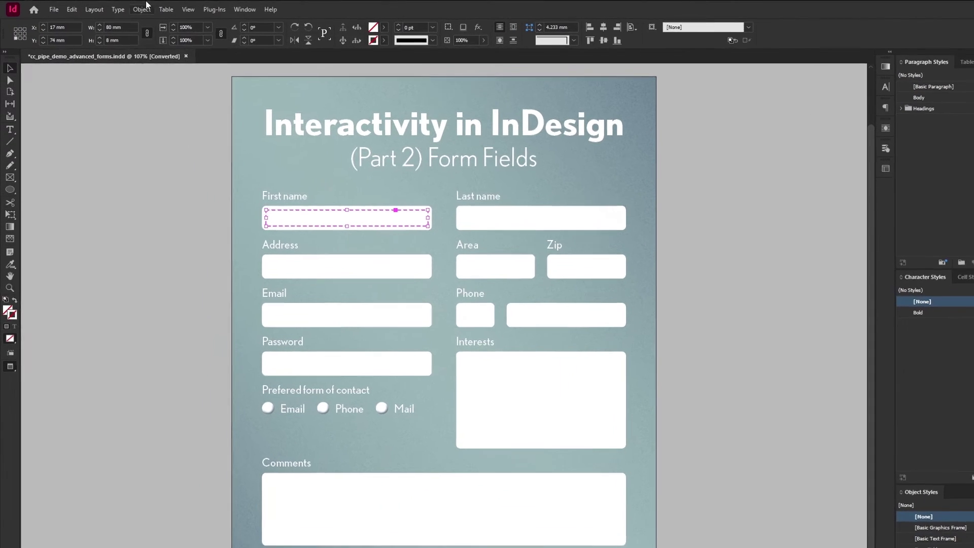
click(144, 8)
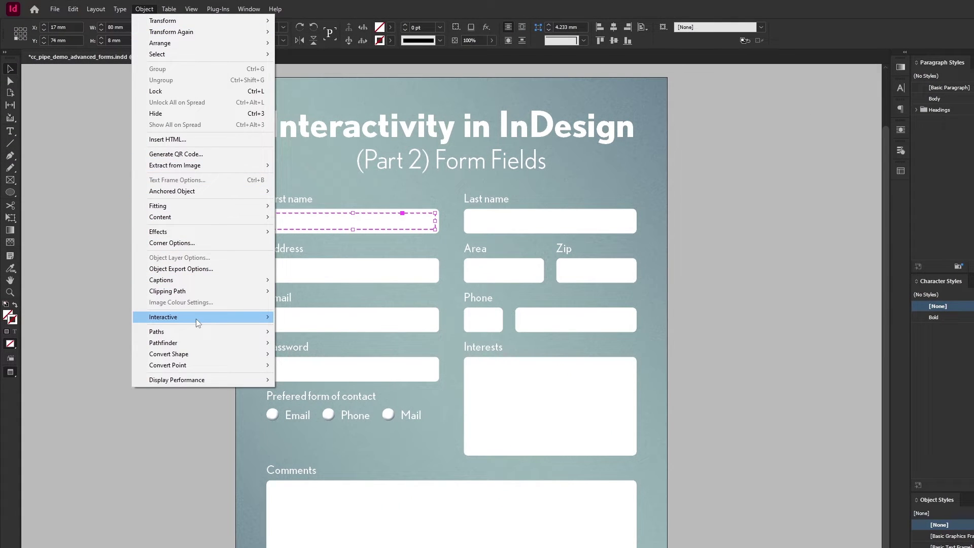
mouse_move(196, 319)
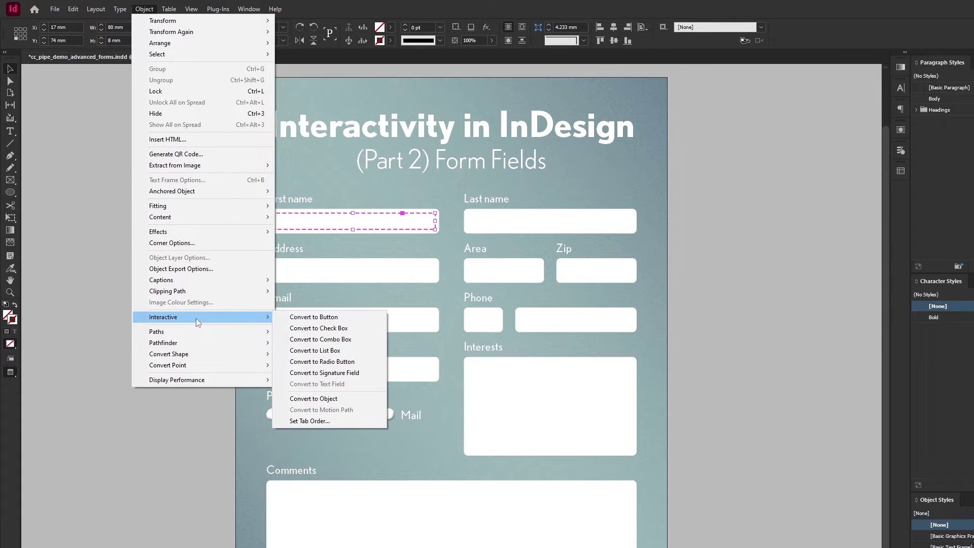
click(313, 421)
click(595, 331)
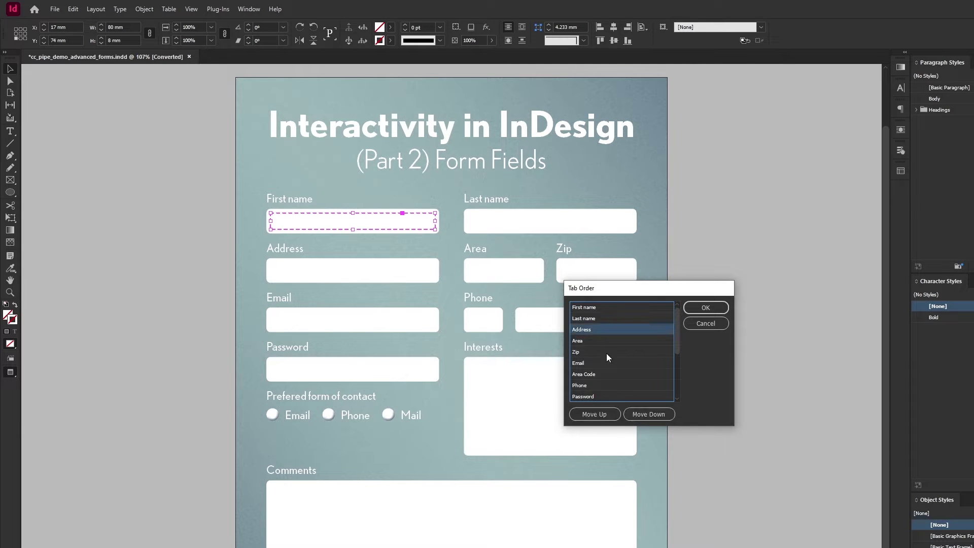
click(589, 414)
click(646, 413)
click(646, 412)
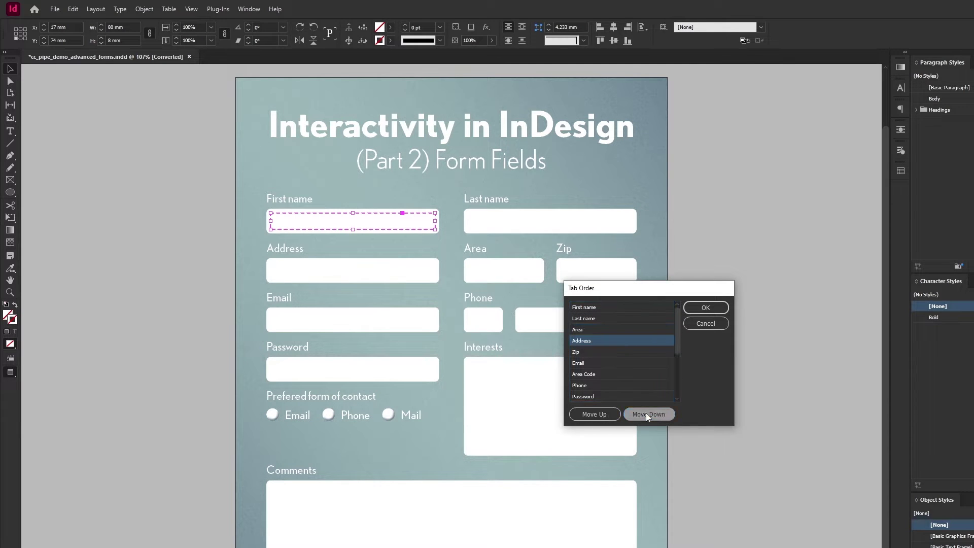
click(647, 413)
click(705, 307)
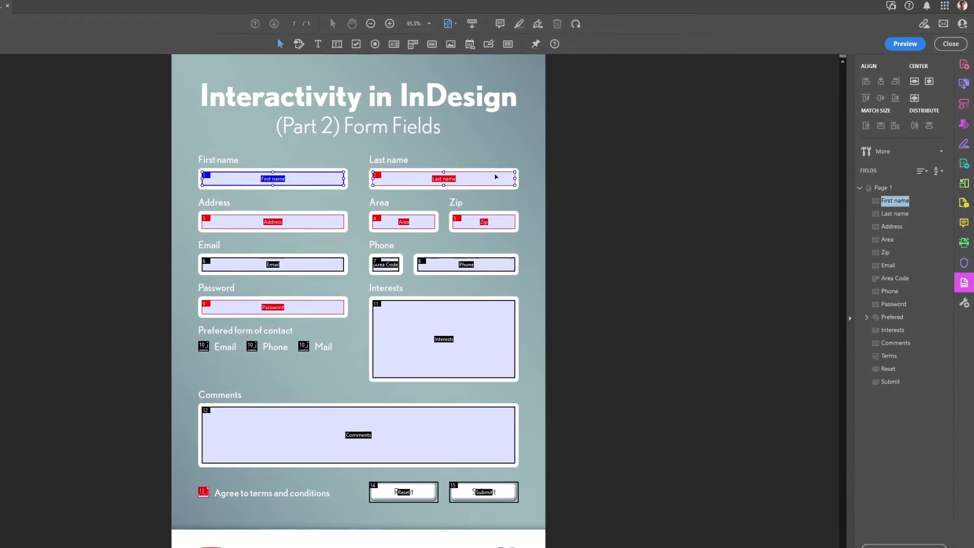
Limit the Last name field to 10 characters in its Options properties.
right_click(552, 180)
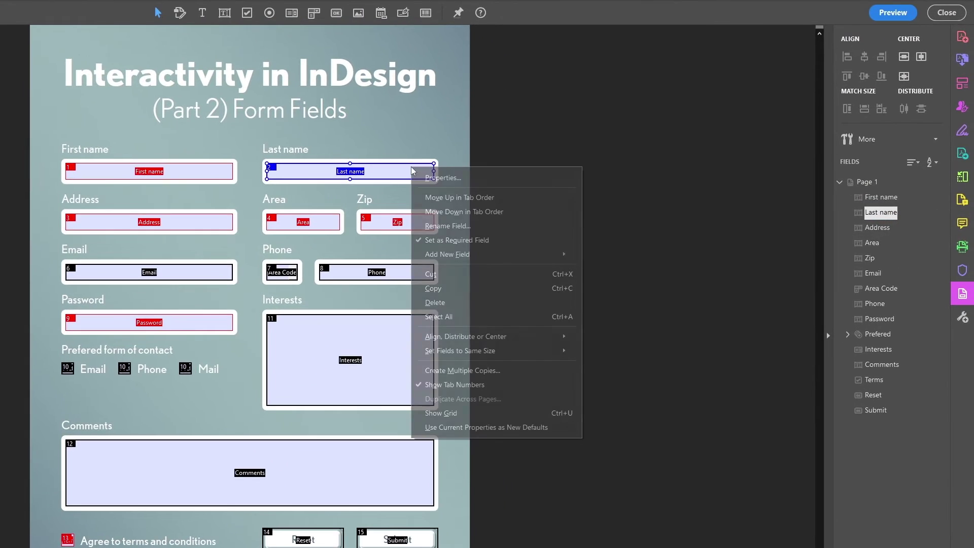
click(443, 178)
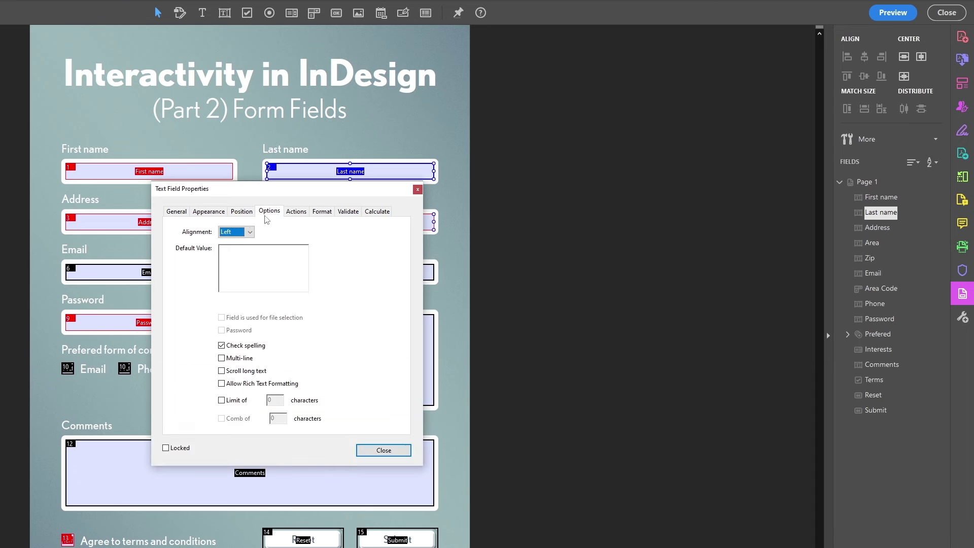
click(222, 400)
text(10)
click(370, 449)
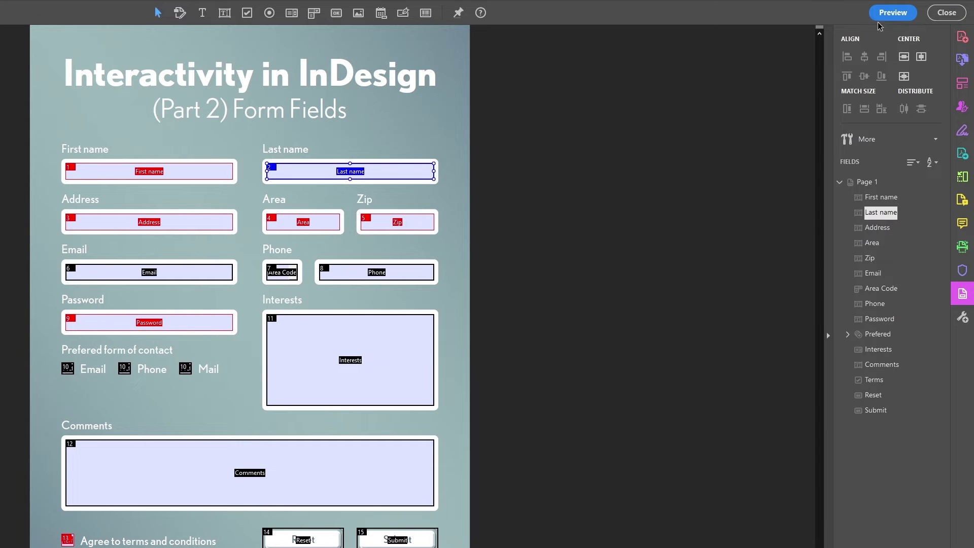
Preview the form and type 'dsöogj.sld' into Last name to test the limit.
click(893, 13)
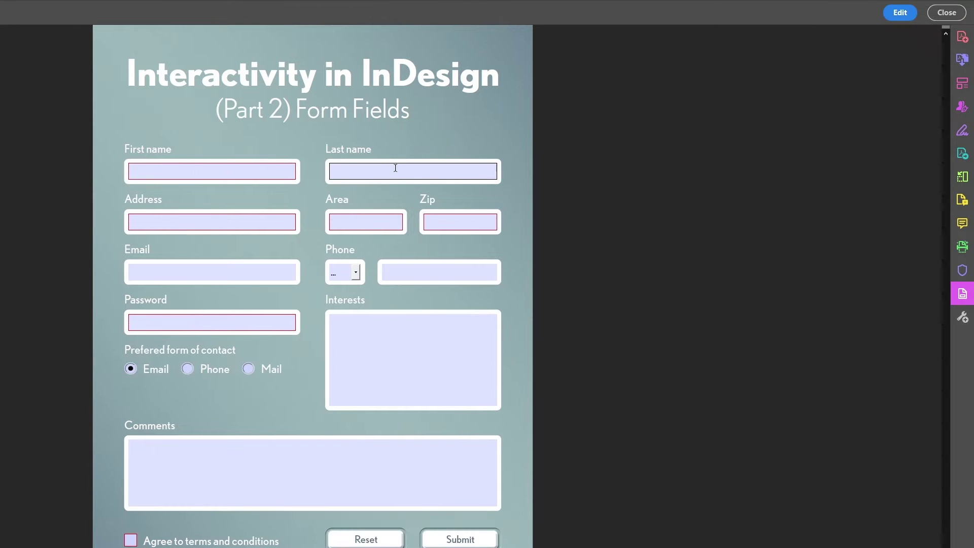
click(395, 168)
text(dsöogj.sld)
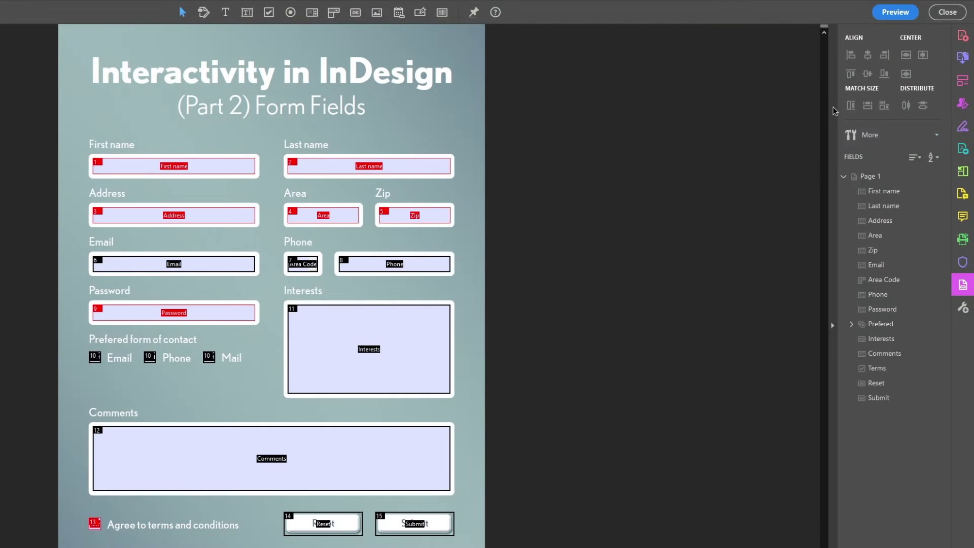
Turn off spell checking on the Zip field and make it a 5-character comb field.
click(384, 168)
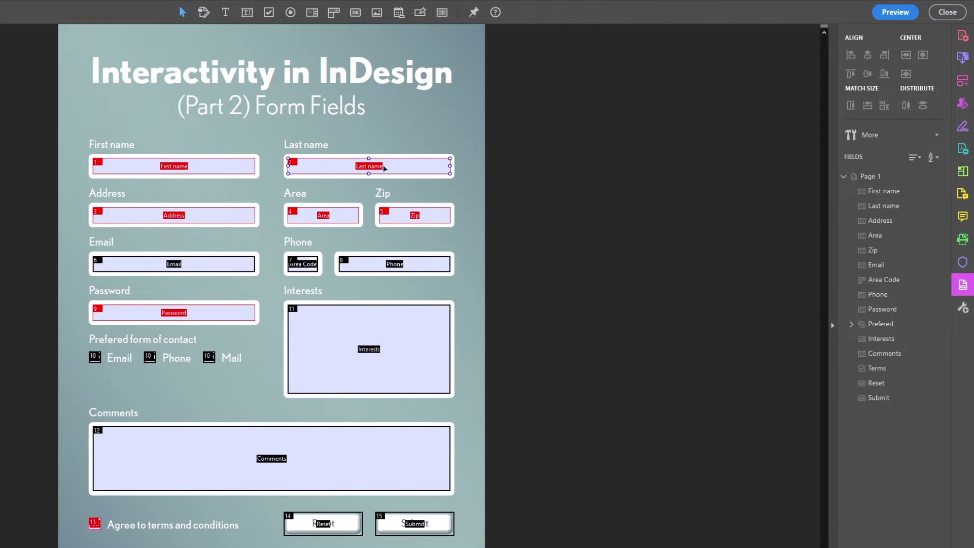
click(416, 217)
right_click(433, 219)
click(464, 224)
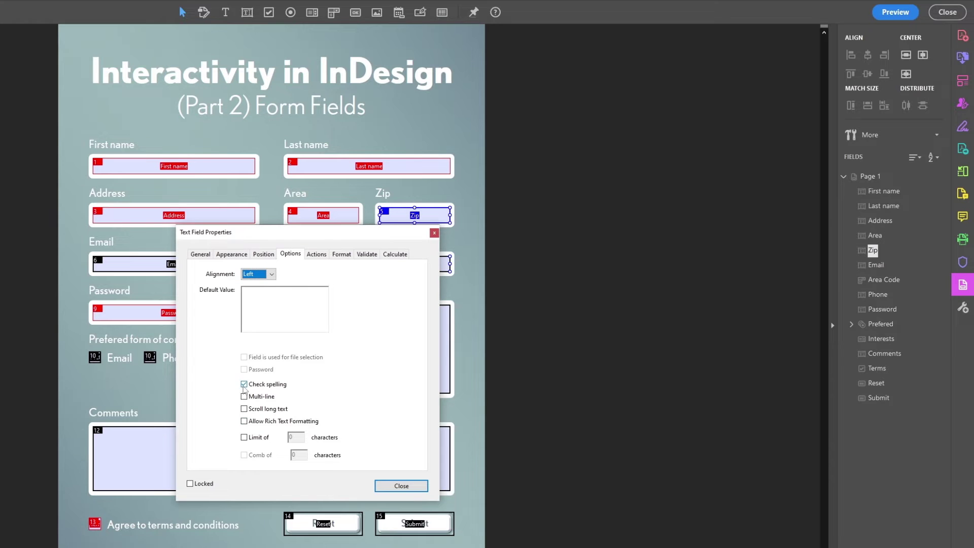
click(244, 385)
click(257, 456)
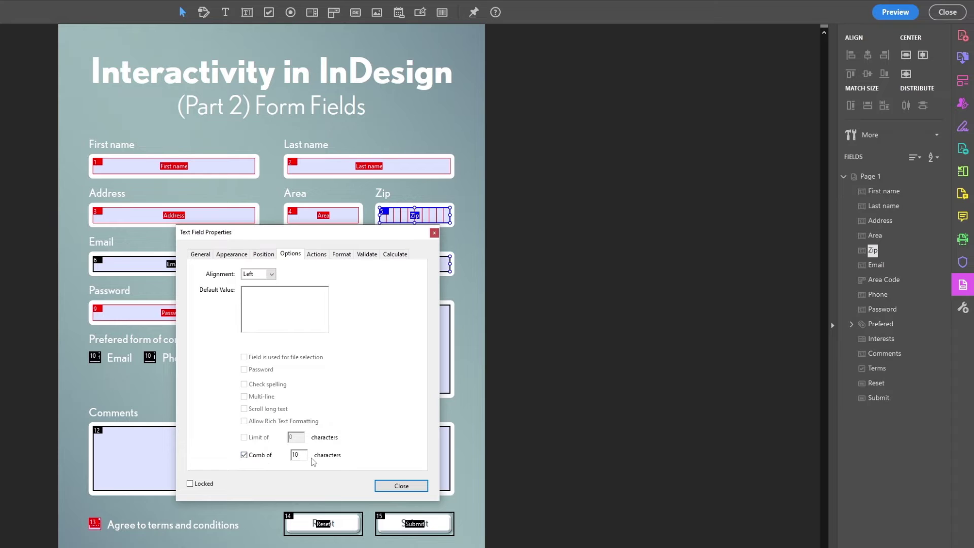
text(5)
key(Tab)
drag(366, 237, 377, 286)
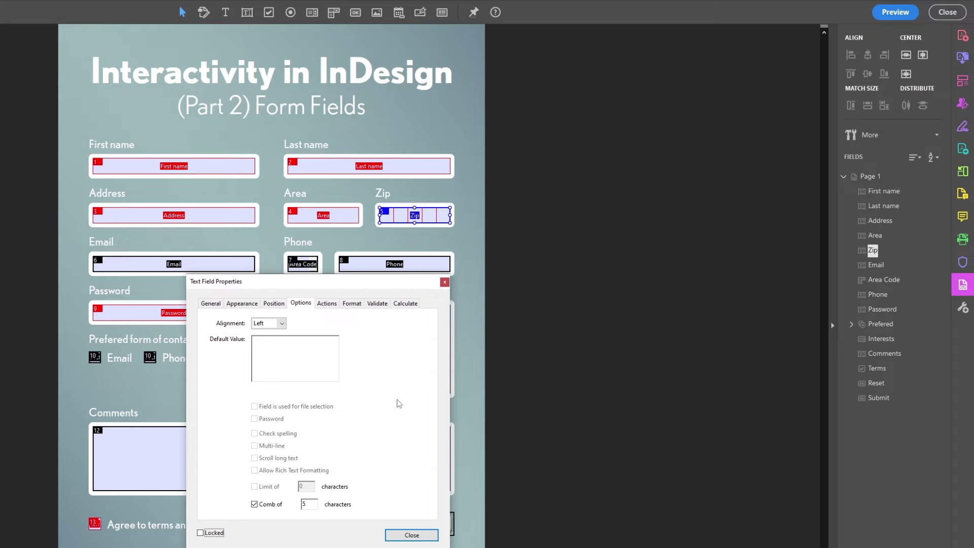
click(424, 536)
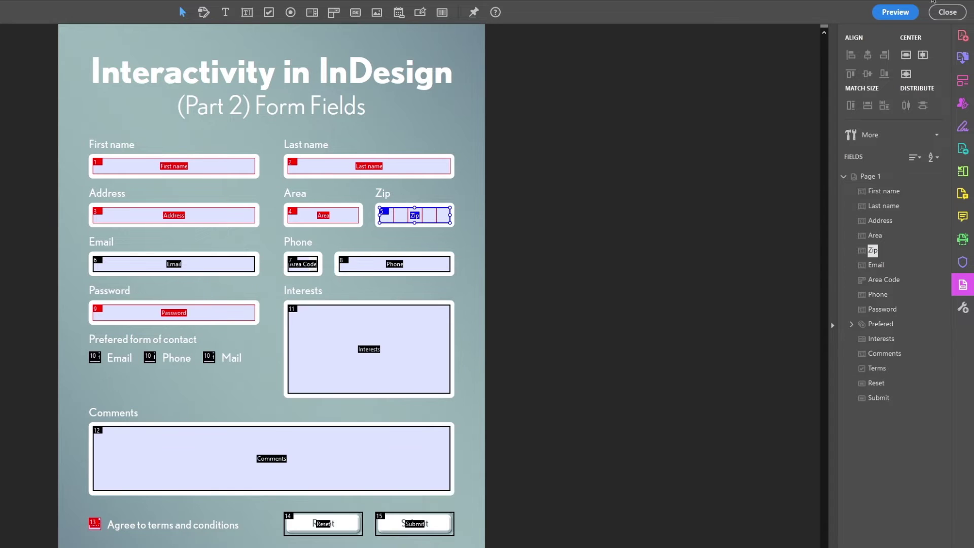
Preview the form and enter 12345 in the Zip field.
click(895, 12)
click(447, 215)
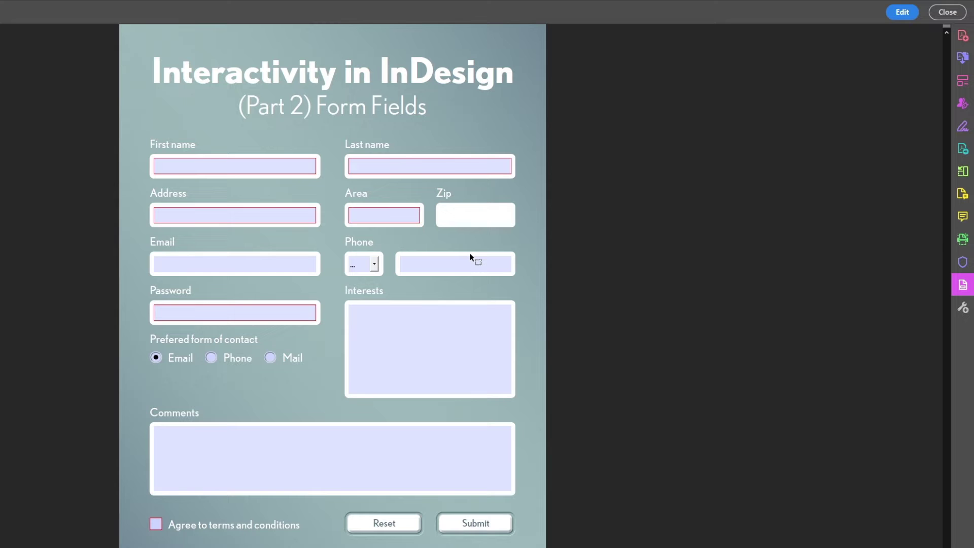
text(12345)
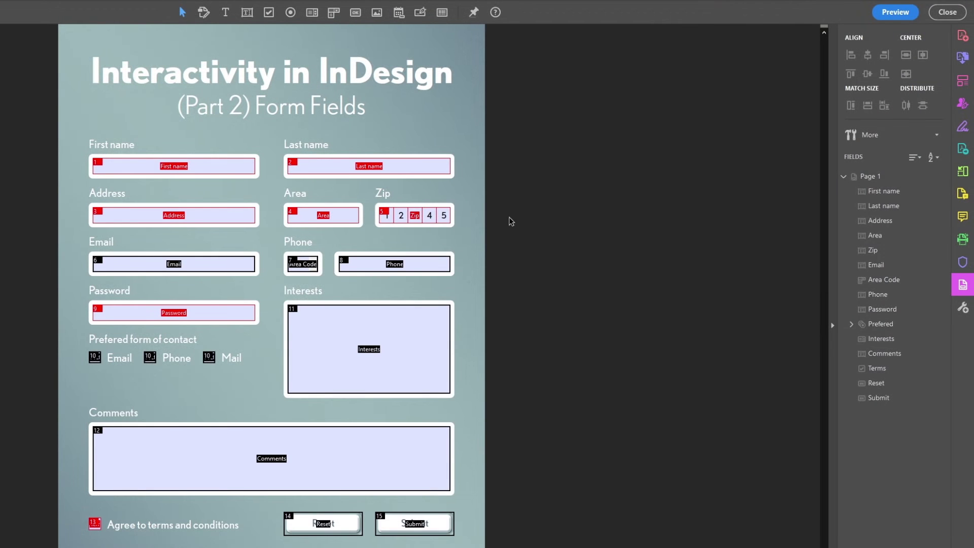
Format the Zip field as Number with 0 decimal places.
right_click(432, 216)
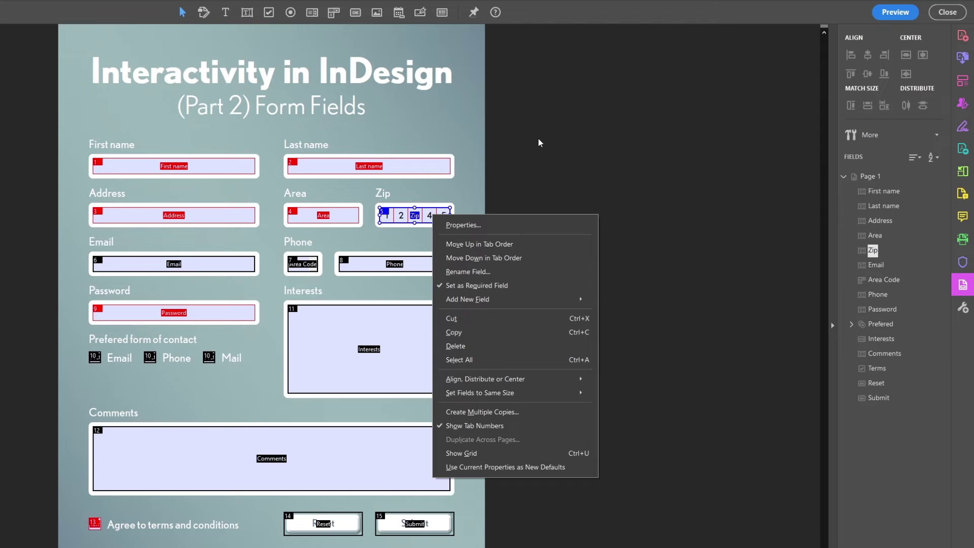
click(507, 224)
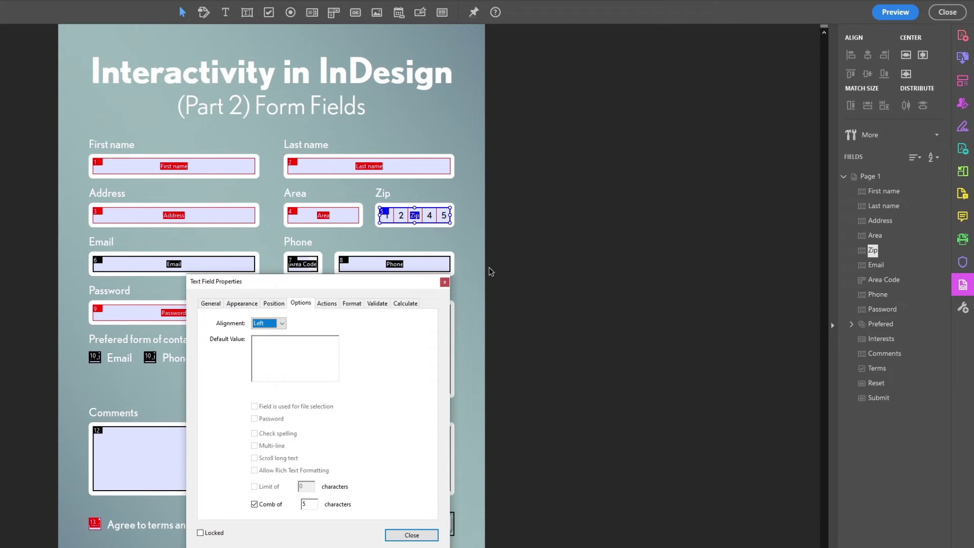
click(355, 304)
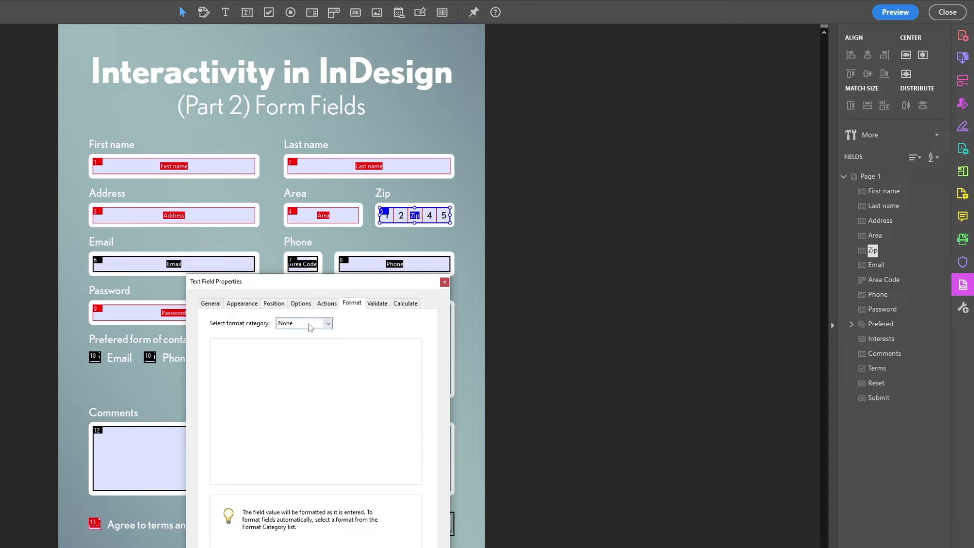
click(319, 323)
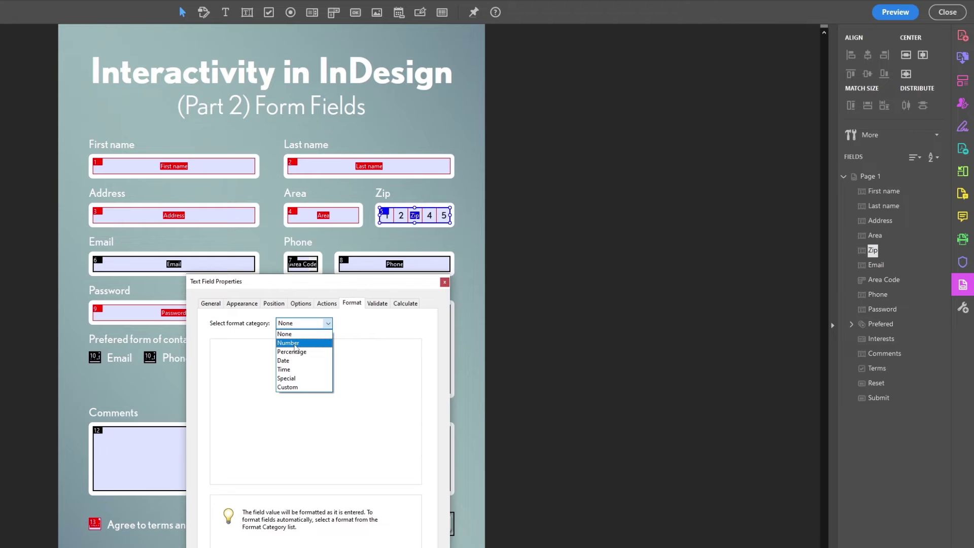
click(295, 345)
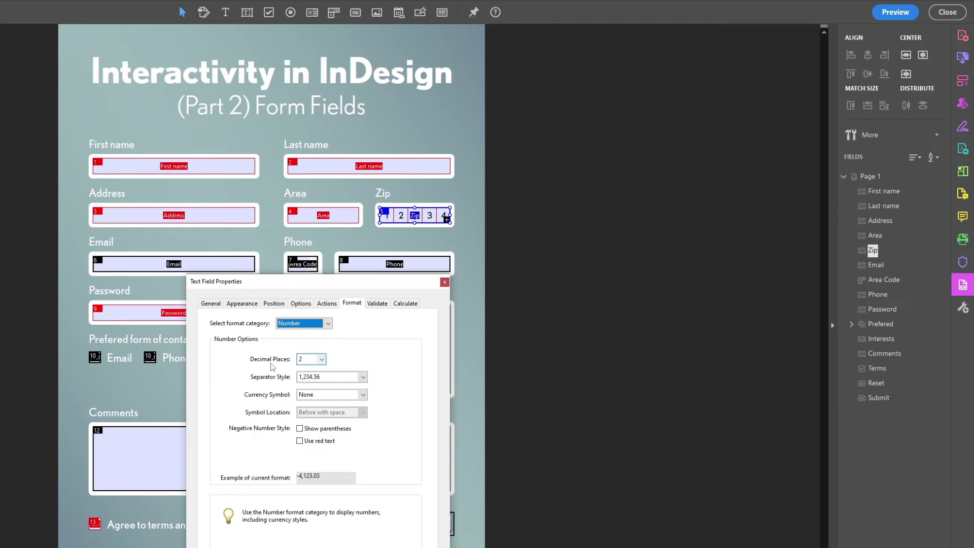
click(307, 359)
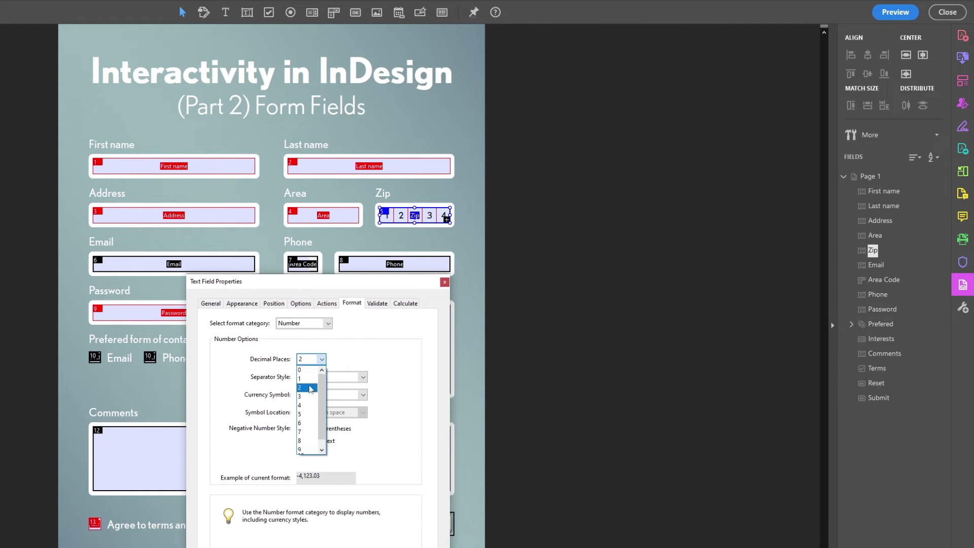
click(306, 370)
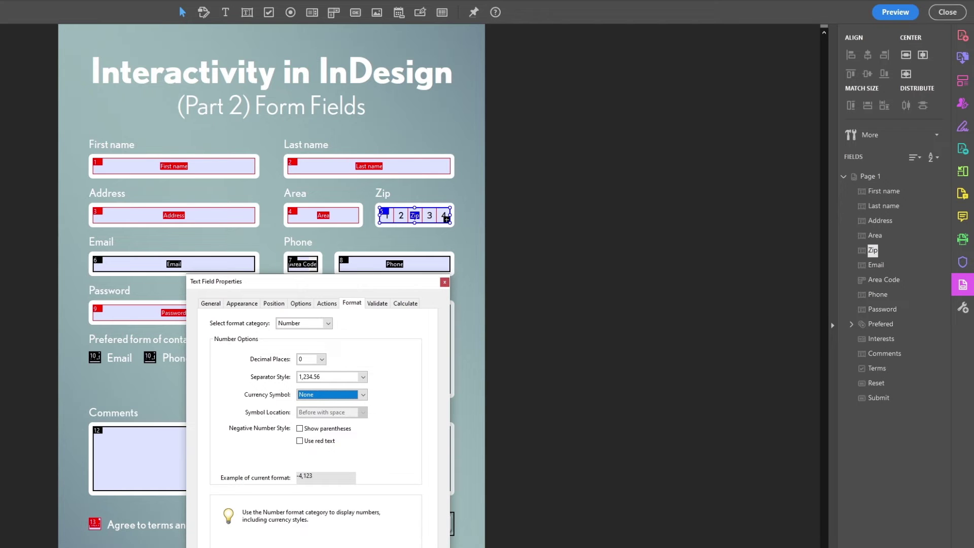
key(Return)
In Preview, delete the test digits from the Zip field, then go back to editing.
click(895, 12)
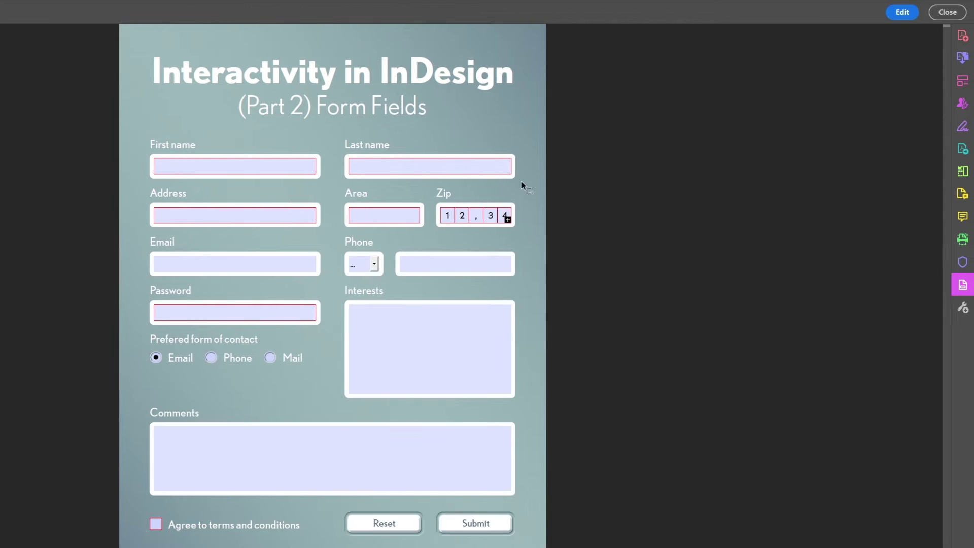
double_click(473, 215)
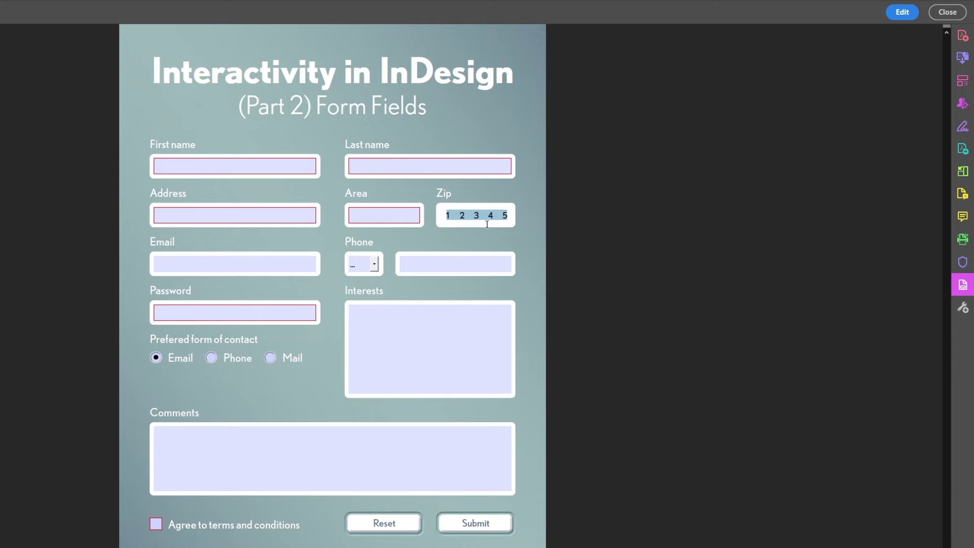
key(BackSpace)
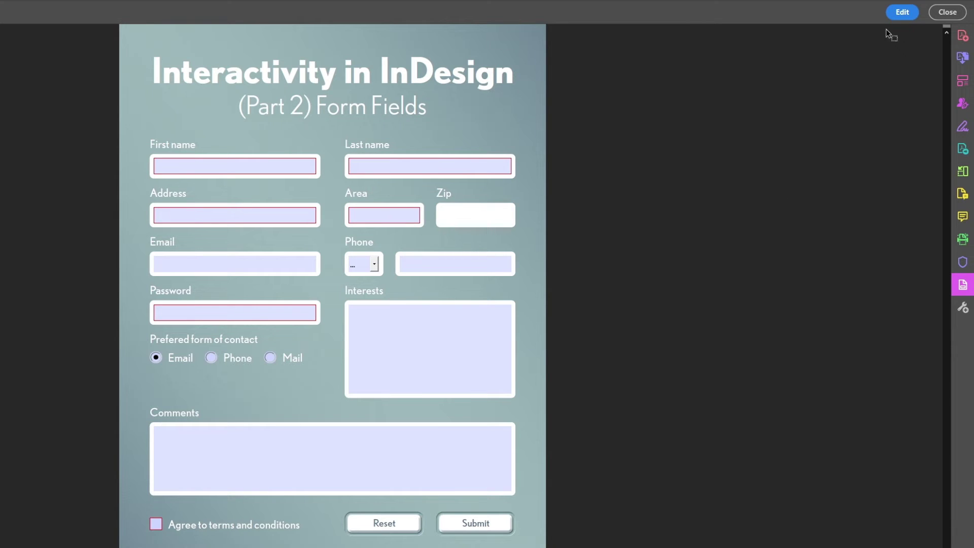
click(896, 17)
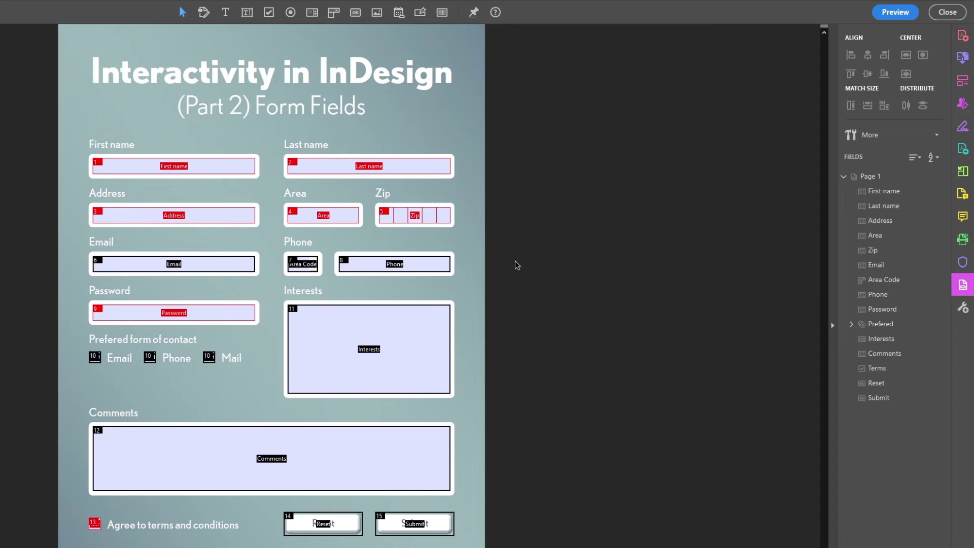
Set the Phone field's format category to Special with Arbitrary Mask selected.
right_click(433, 267)
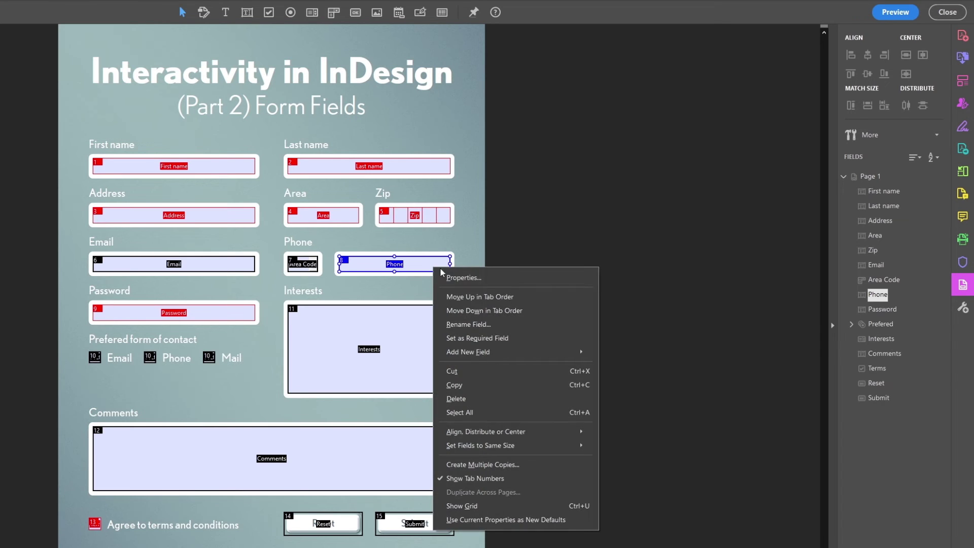
click(472, 279)
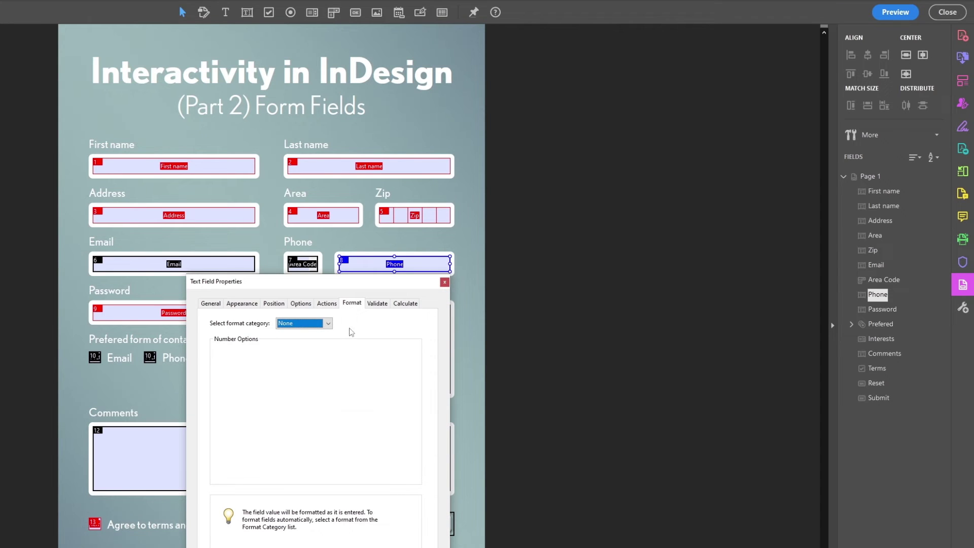
click(303, 324)
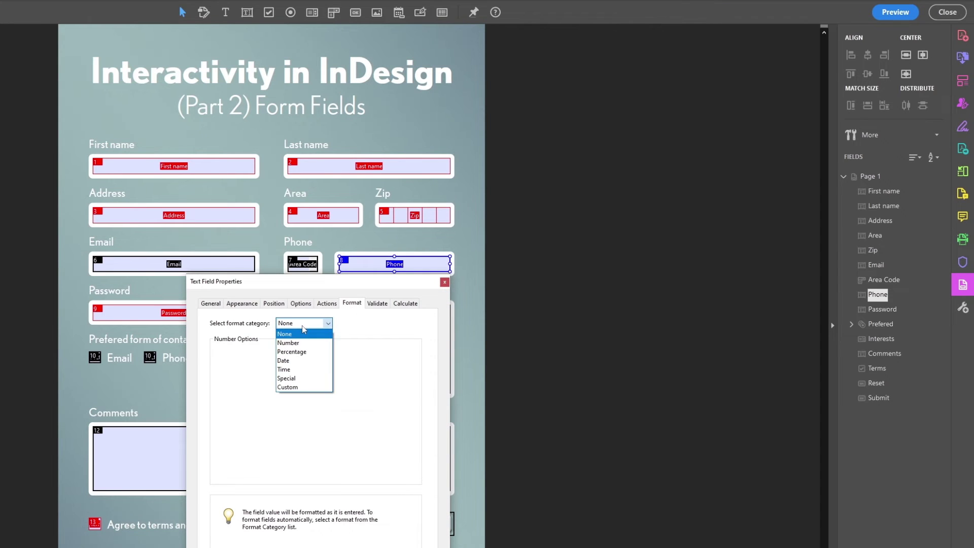
click(312, 381)
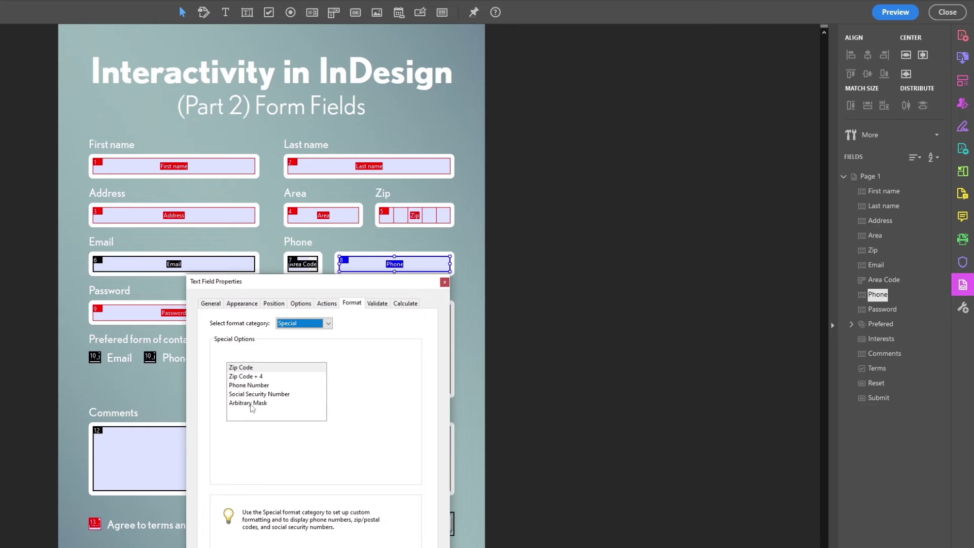
click(248, 404)
click(244, 431)
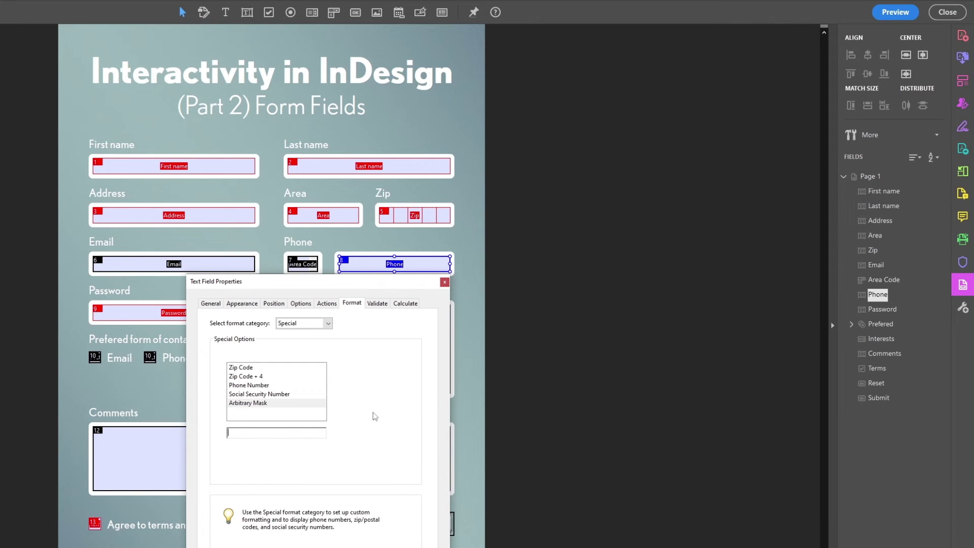
drag(330, 283, 656, 158)
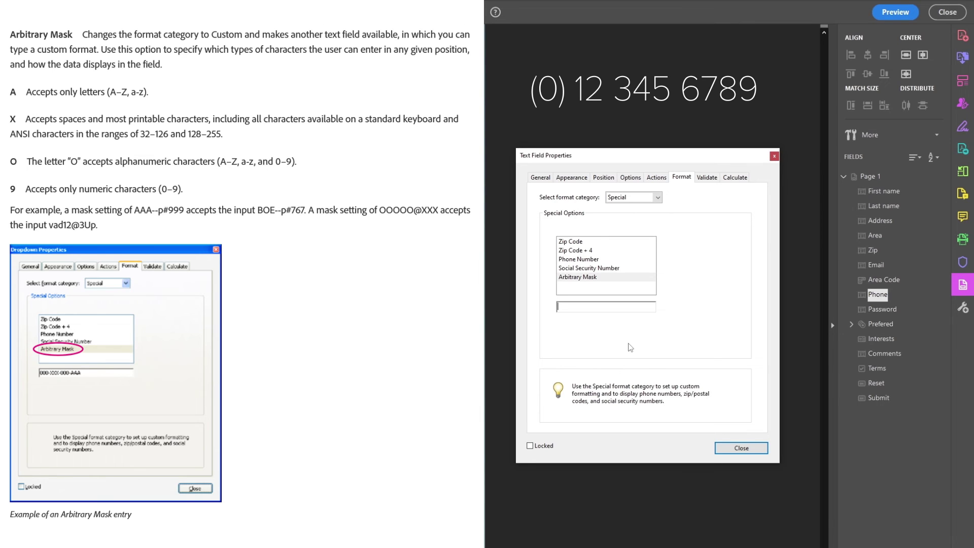
text((0))
text(99 999 9999)
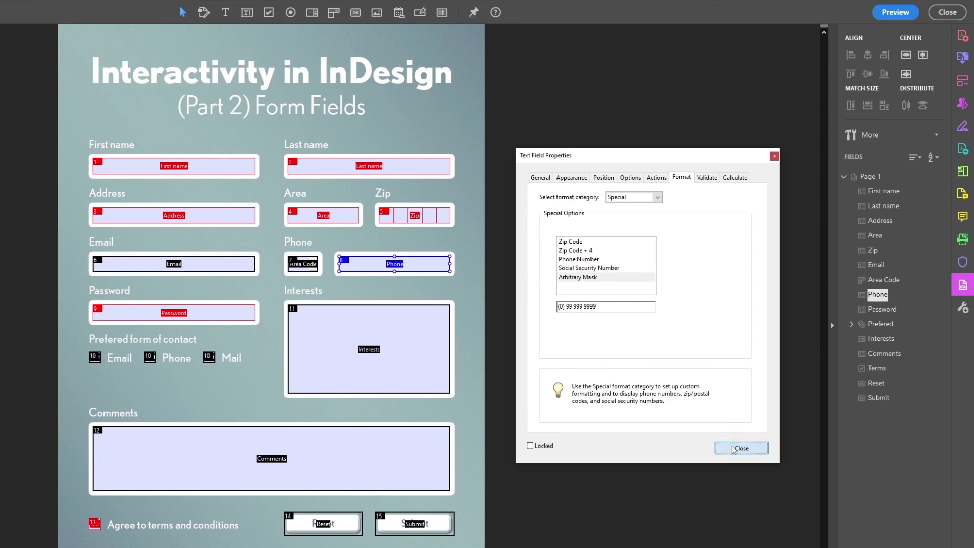
Preview the form and type a sample phone number into Phone to test the mask.
click(732, 448)
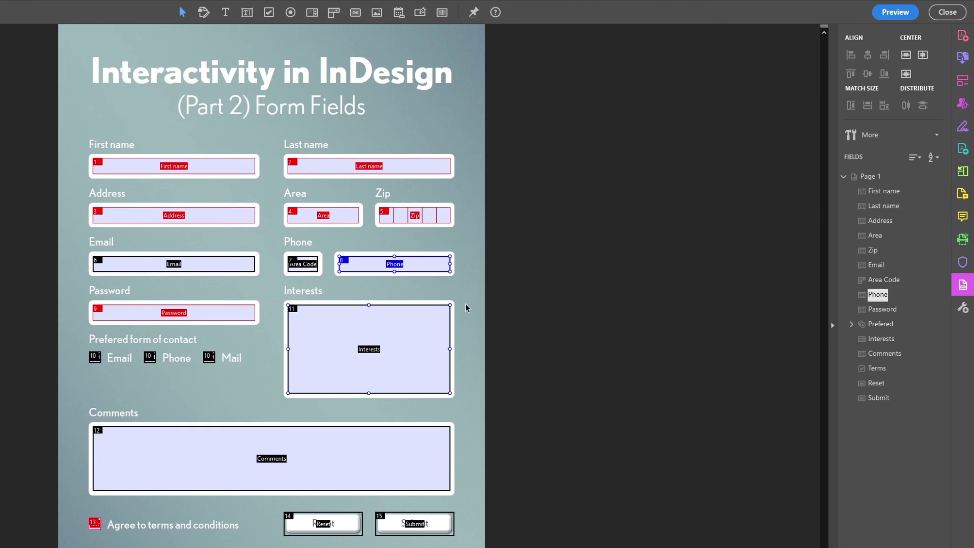
click(877, 10)
click(420, 263)
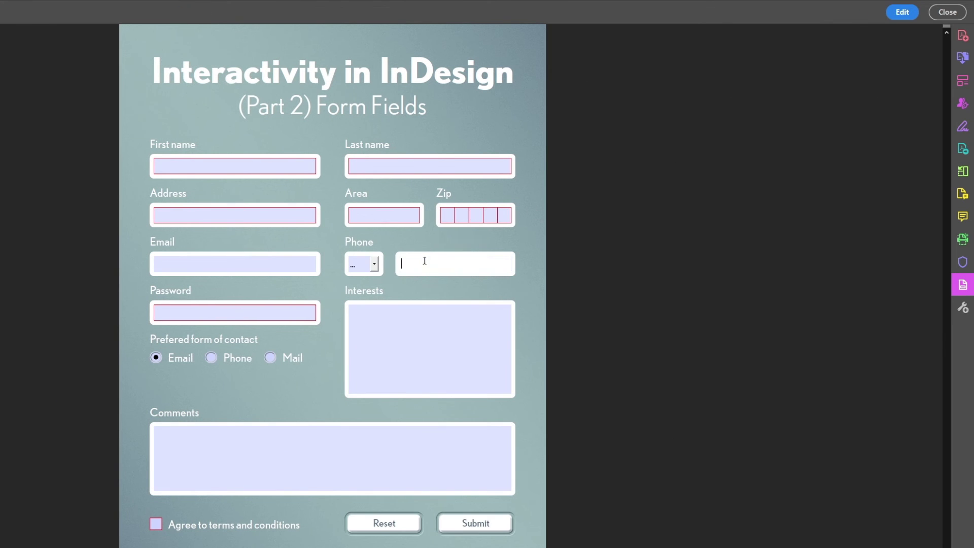
click(901, 12)
Check the Phone field's Validate and Calculate settings, leaving both at their defaults.
right_click(433, 264)
click(467, 274)
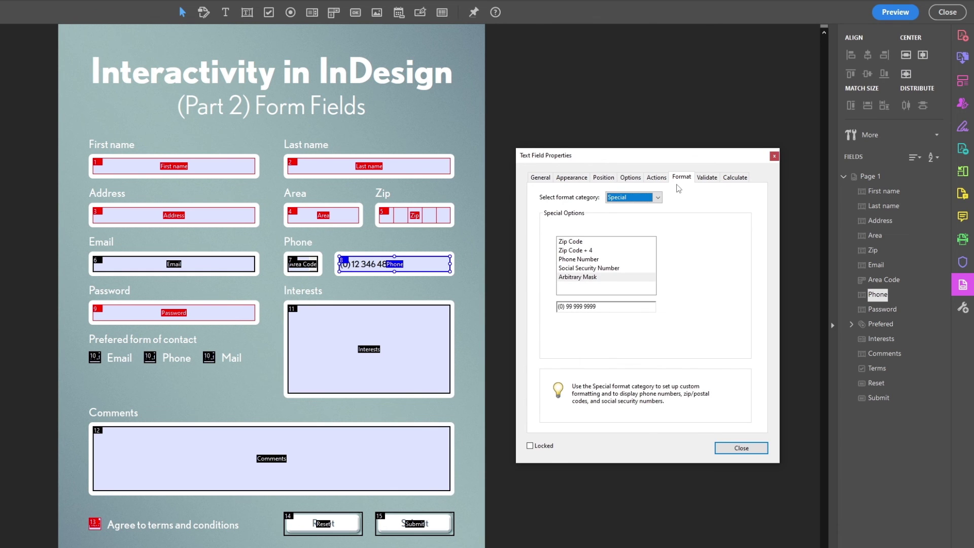
click(701, 177)
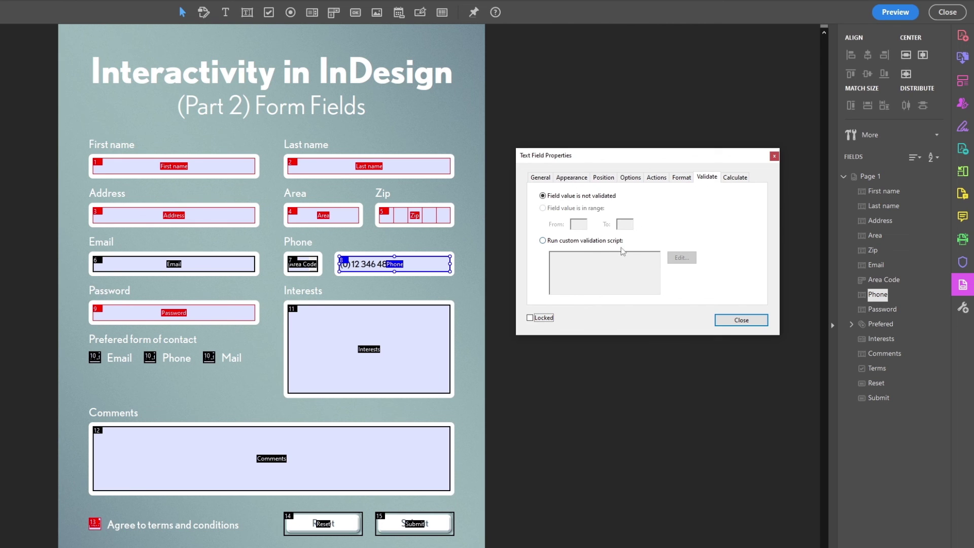
click(740, 179)
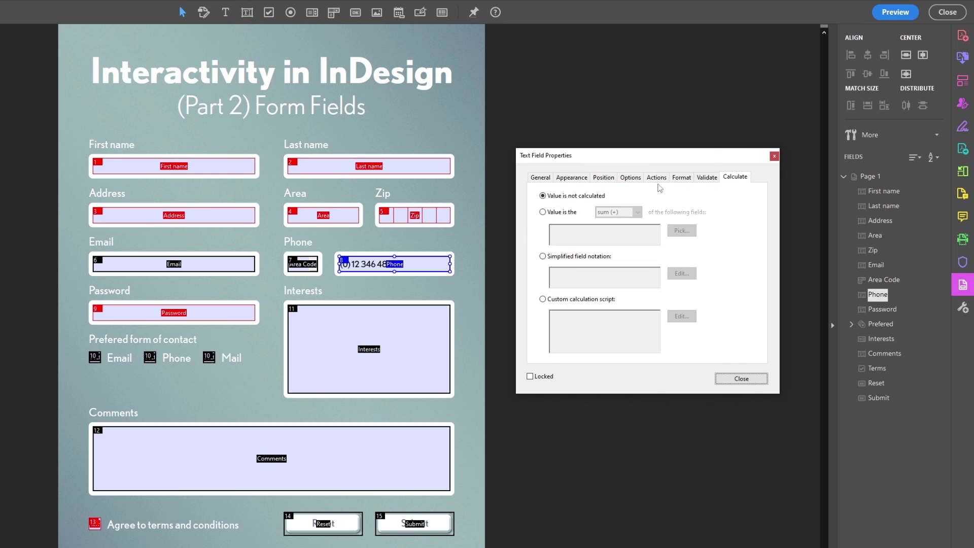
click(749, 378)
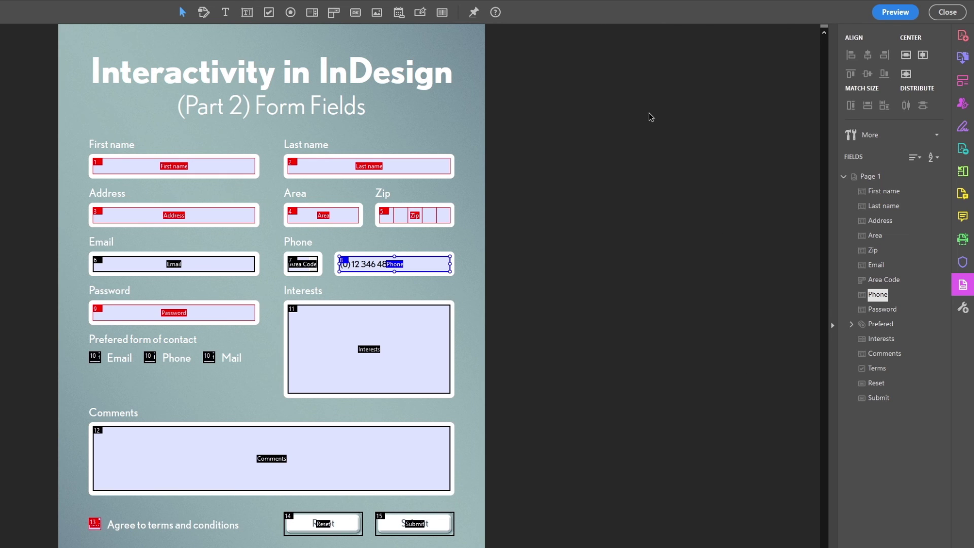
Close Prepare Form to view the finished form with its masked Phone field.
click(947, 12)
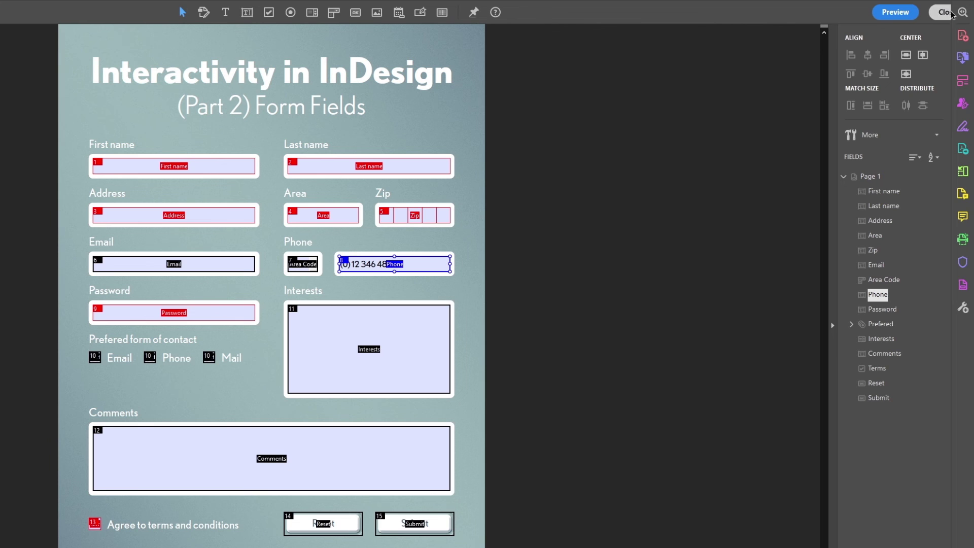